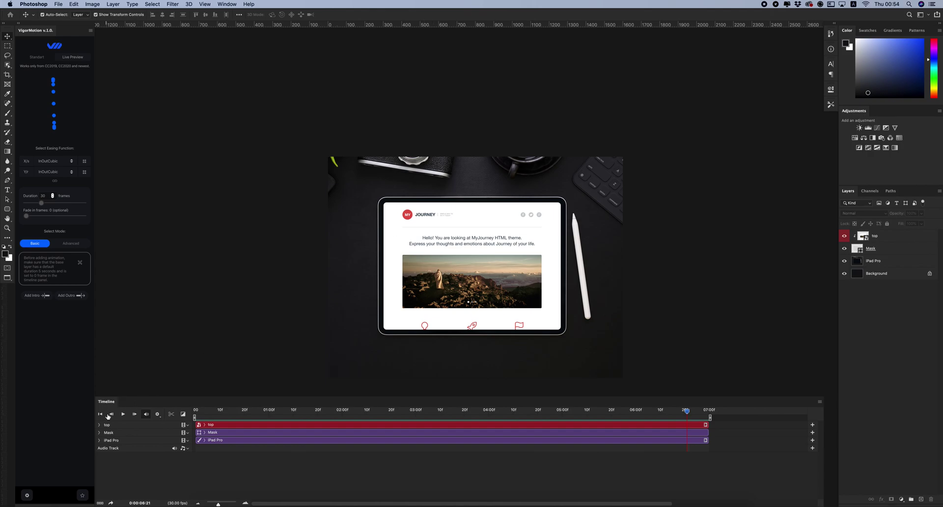
- Play the existing iPad scrolling animation, stop it, and undo until no video timeline remains
left_click(123, 413)
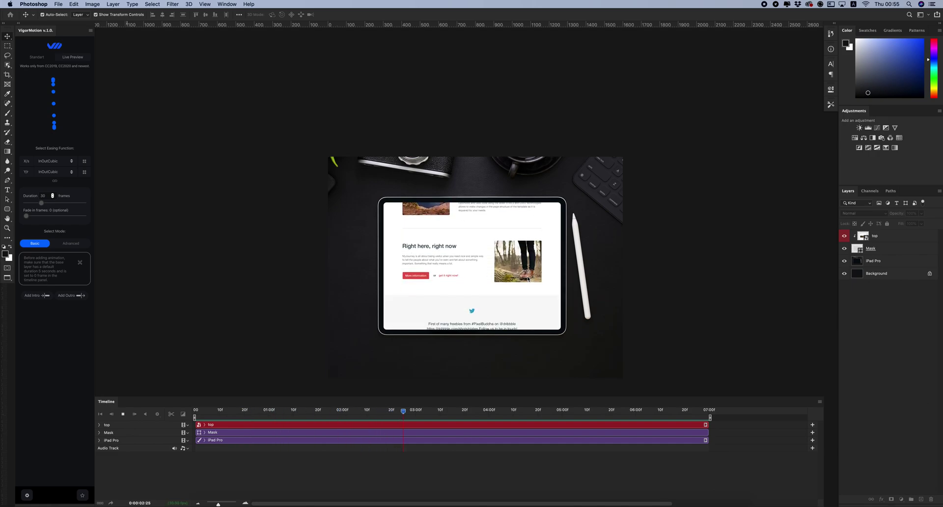
key("space")
key("ctrl+z")
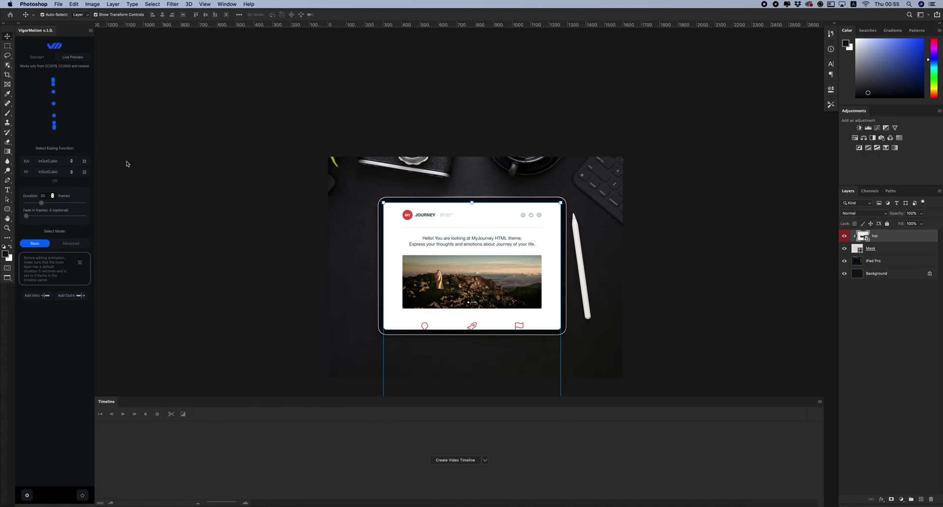
- Create a video timeline for the layers and confirm its frame rate stays at 30 fps
left_click(456, 460)
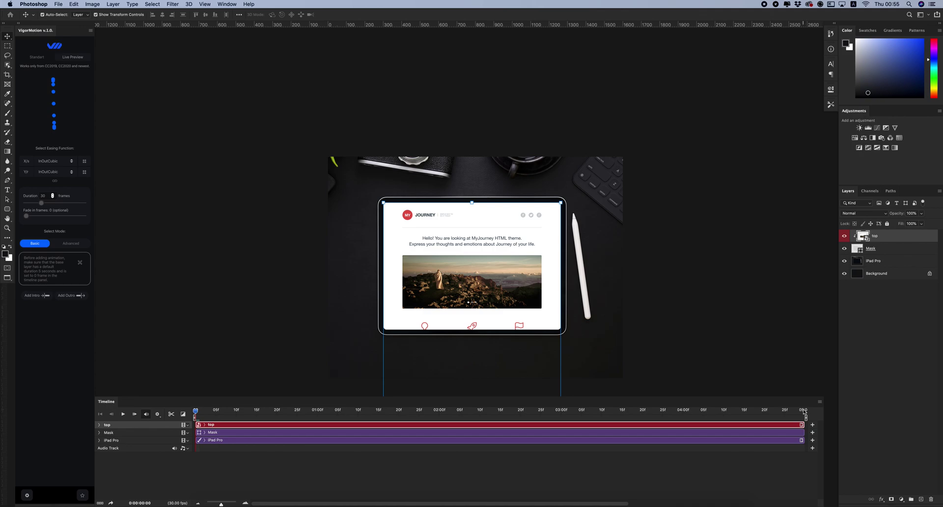
left_click(819, 402)
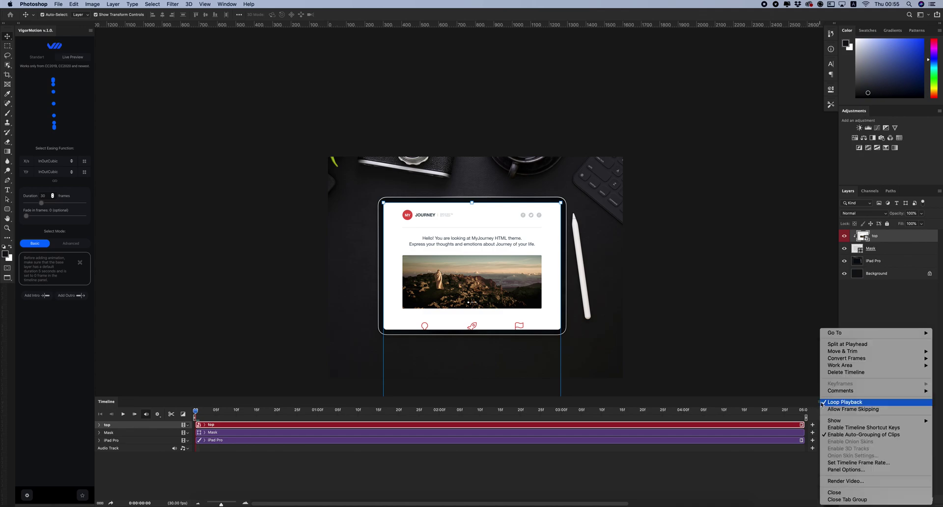
left_click(847, 462)
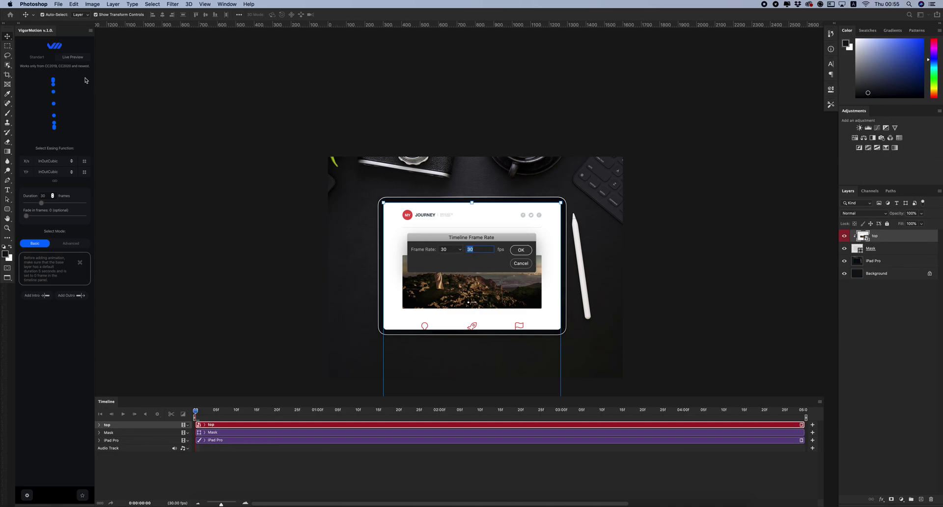
left_click(451, 248)
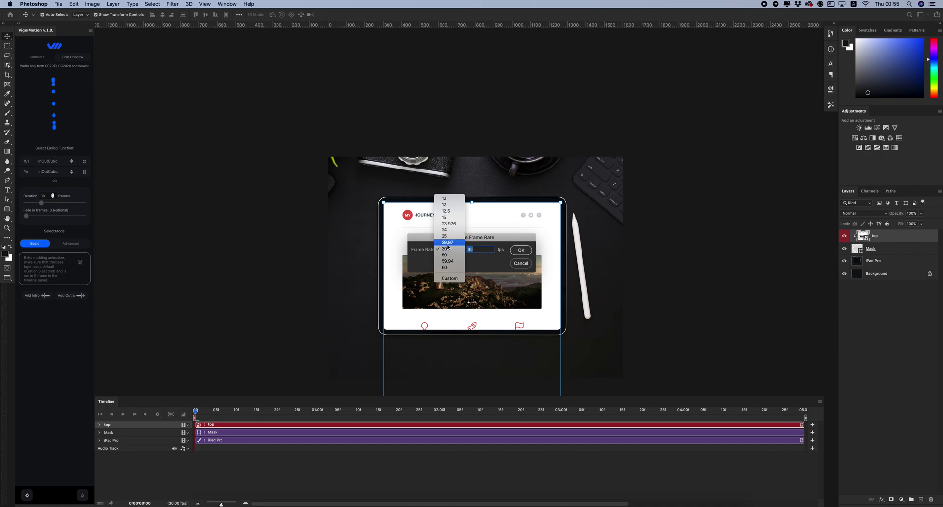
left_click(444, 248)
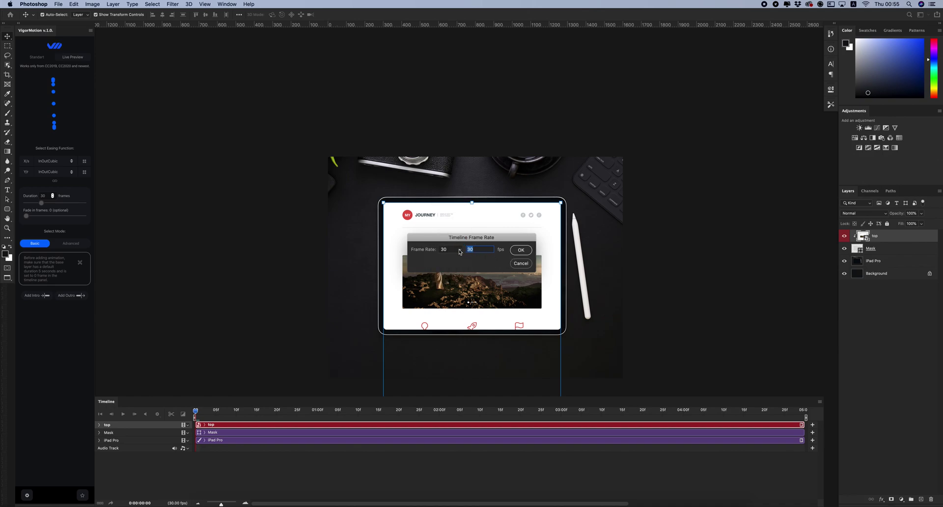
left_click(459, 251)
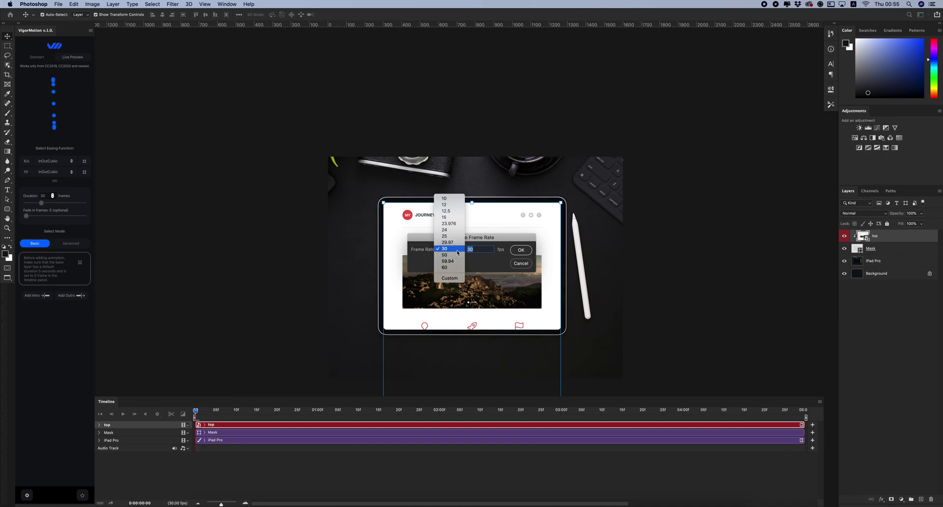
left_click(450, 278)
left_click(521, 250)
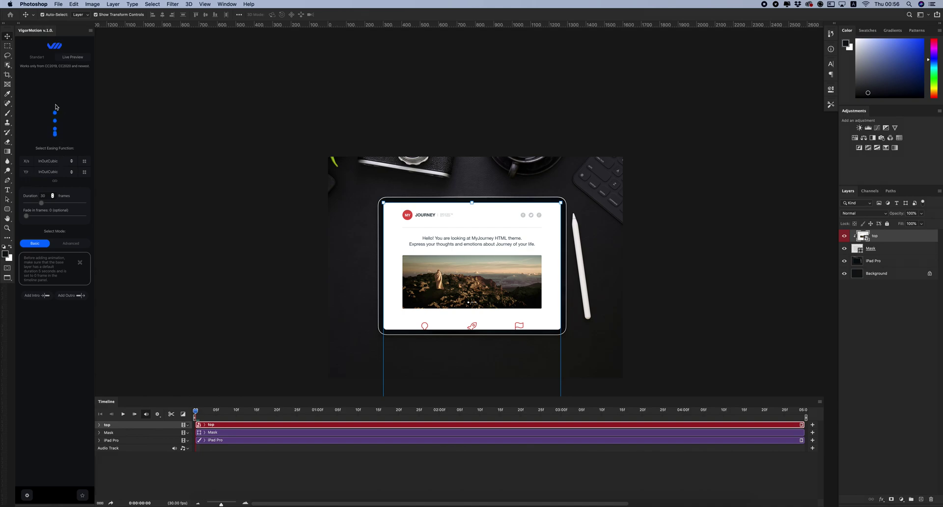
- Enter 40 in the VigorMotion Duration field and turn on Advanced mode
double_click(43, 196)
type("40")
left_click(81, 246)
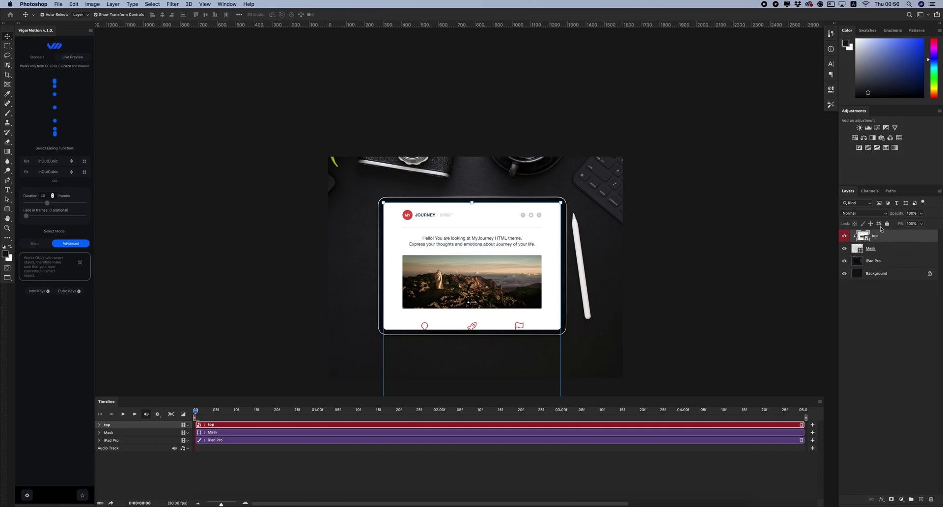
- Add outro keys and nudge the top page layer up so the header shows on the iPad
left_click(71, 291)
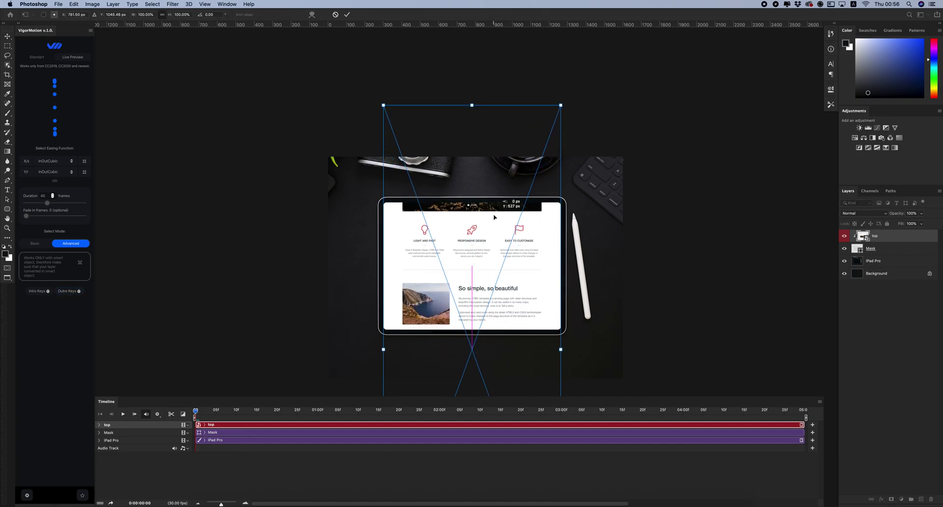
mouse_move(500, 309)
left_mouse_down()
mouse_move(499, 257)
mouse_move(499, 300)
left_mouse_up()
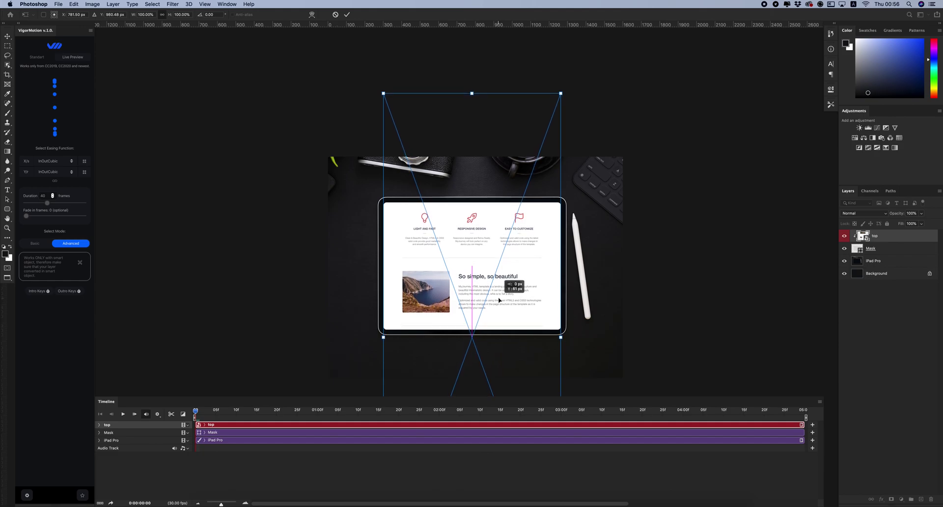
left_click_drag(499, 300, 499, 299)
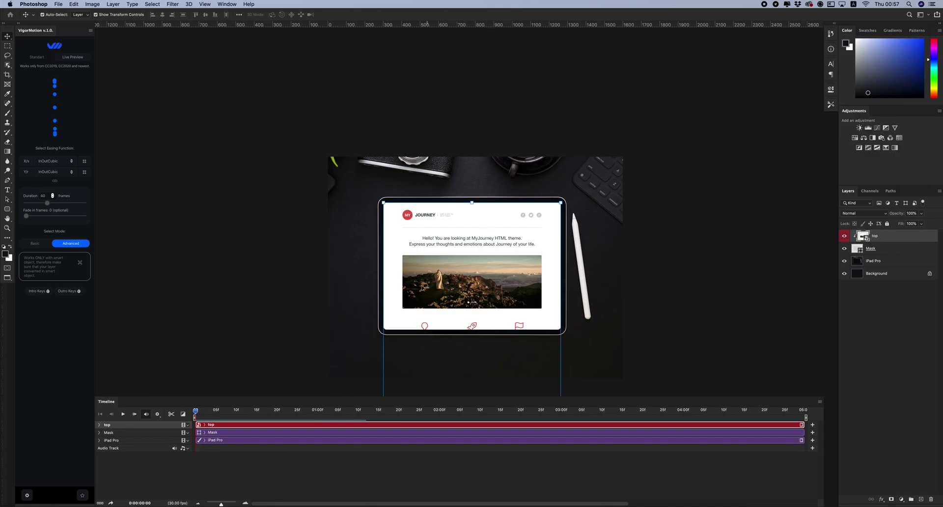
- Expand the top layer's keyframes, zoom out the timeline, and move the playhead later
left_click(99, 425)
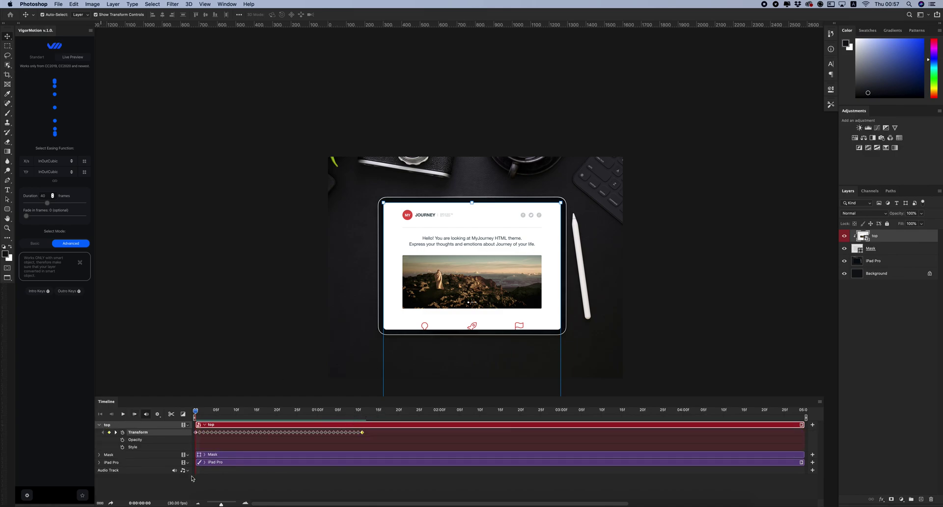
left_click(199, 503)
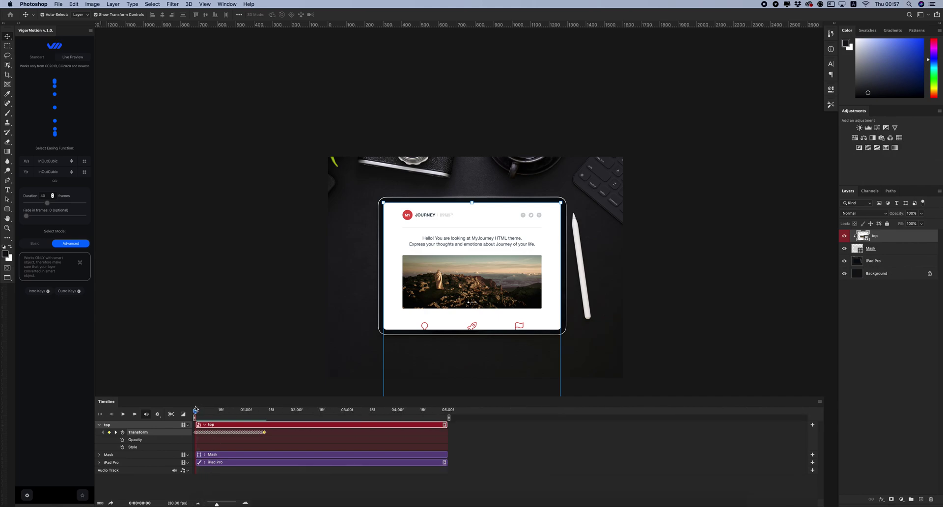
left_click(199, 411)
left_click_drag(200, 411, 295, 413)
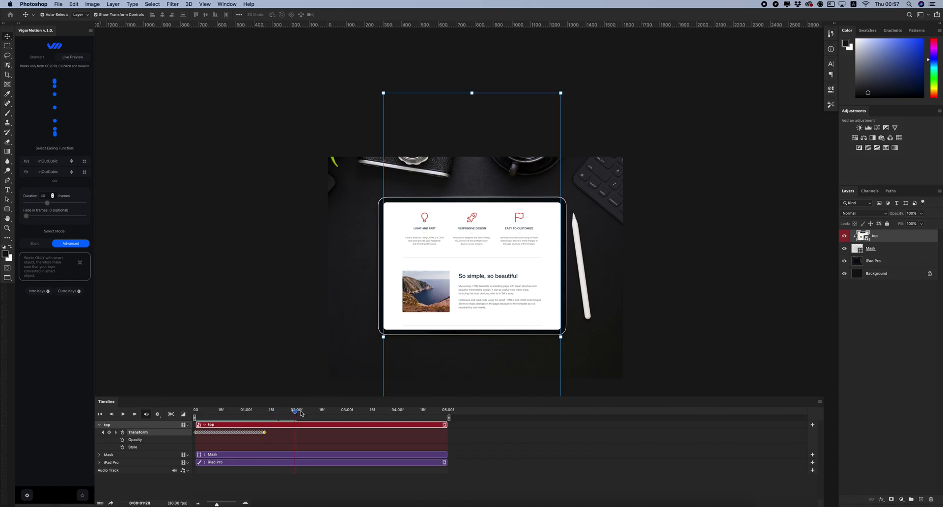
- Add outro keys moving the page up to the 'Right here, right now' section, then advance the playhead
left_click(69, 292)
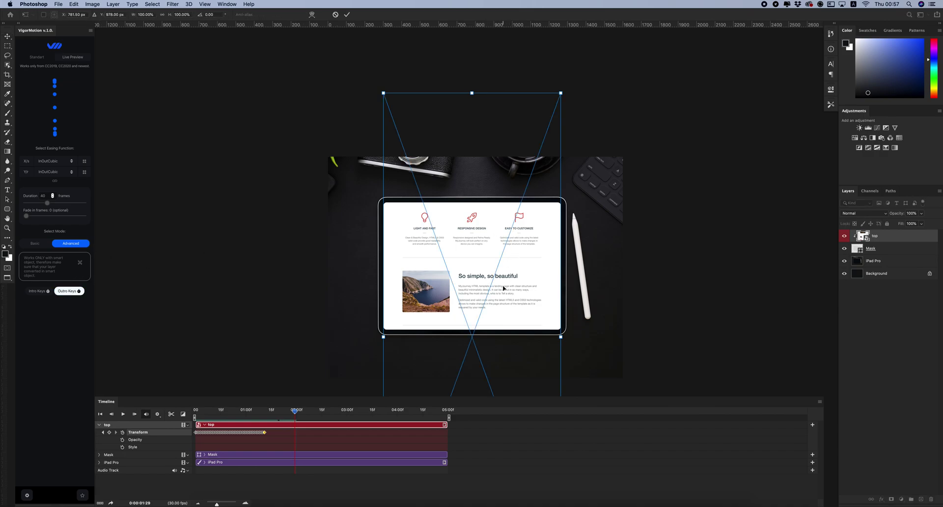
left_click_drag(504, 288, 507, 176)
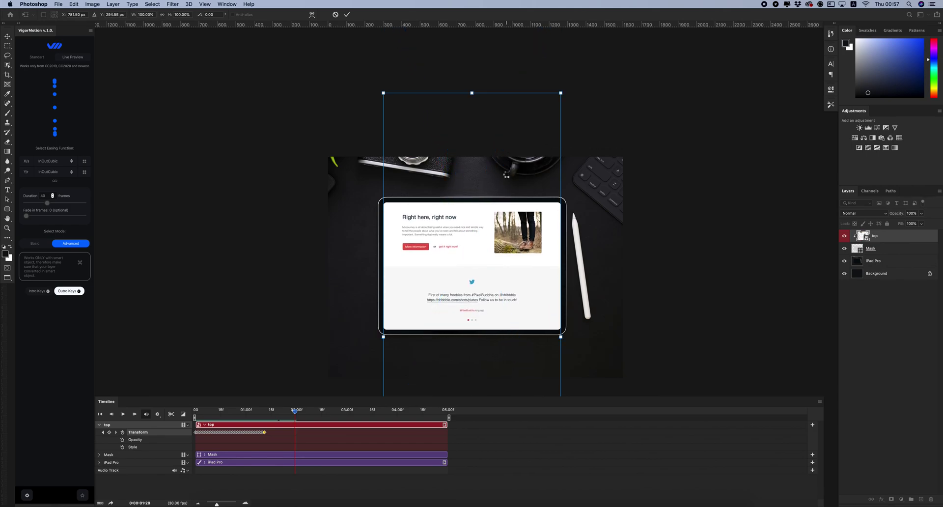
left_click(497, 182)
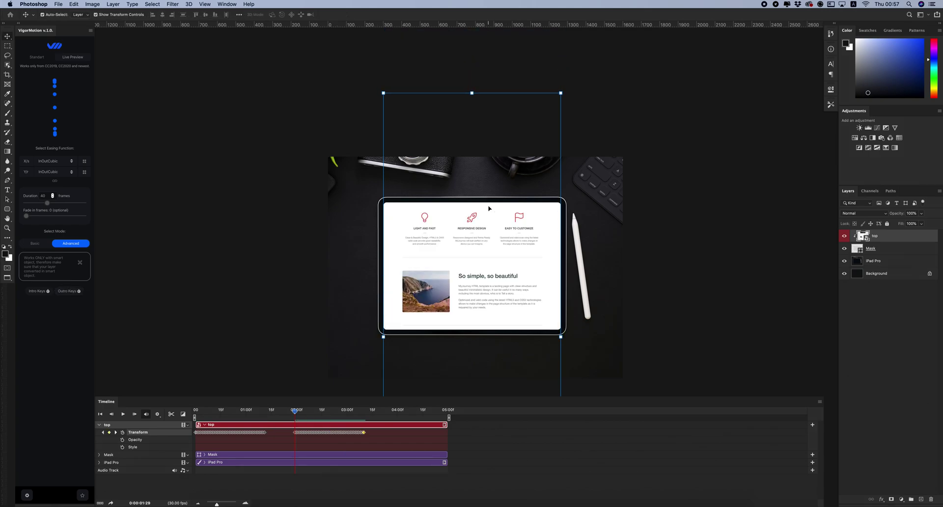
left_click_drag(295, 411, 380, 413)
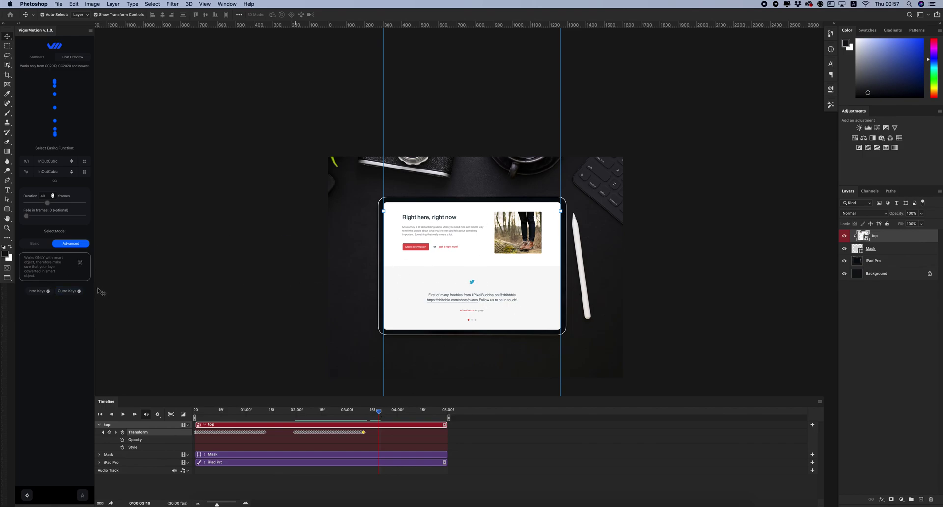
left_click(67, 293)
- Add outro keys and drag the page up until the newsletter section shows, committing with Enter
left_click(70, 293)
left_click_drag(496, 319, 497, 185)
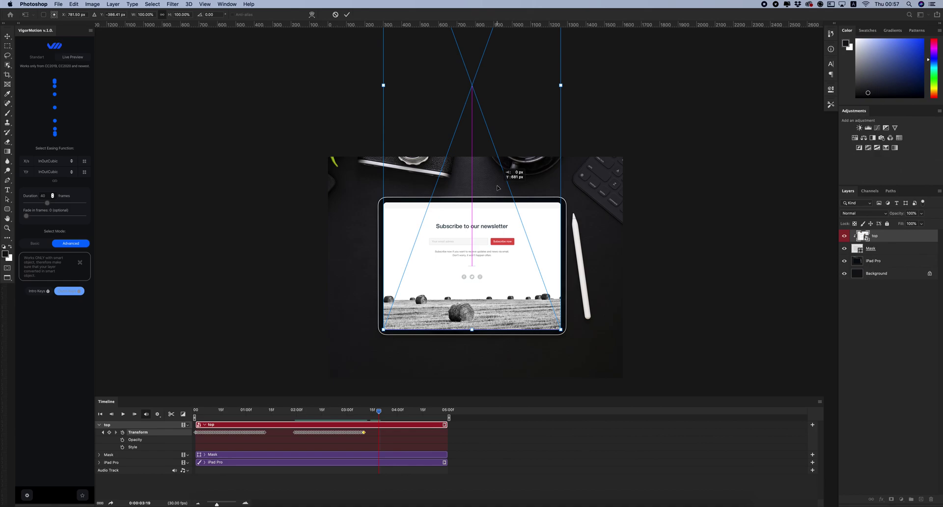
key("Return")
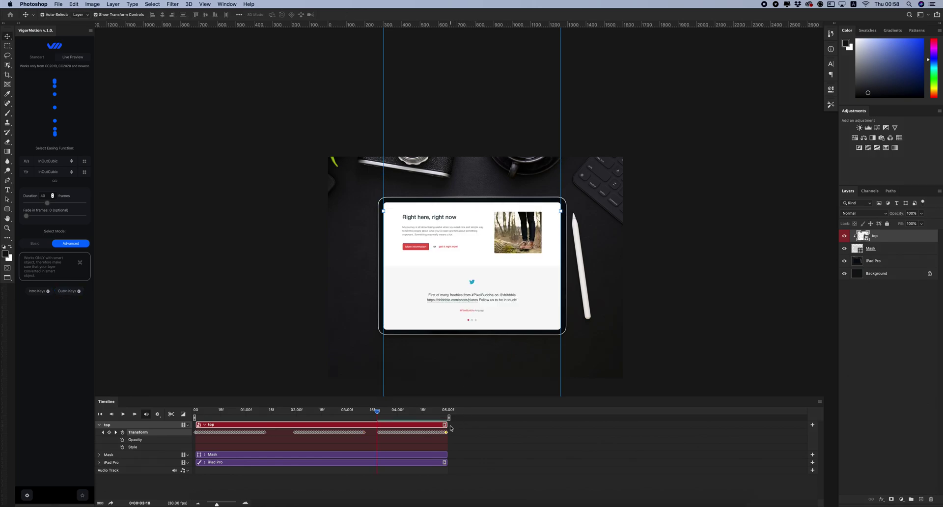
- Extend the top, Mask and iPad Pro clip bars to 07:00 and move the playhead ahead
left_click_drag(449, 424, 551, 426)
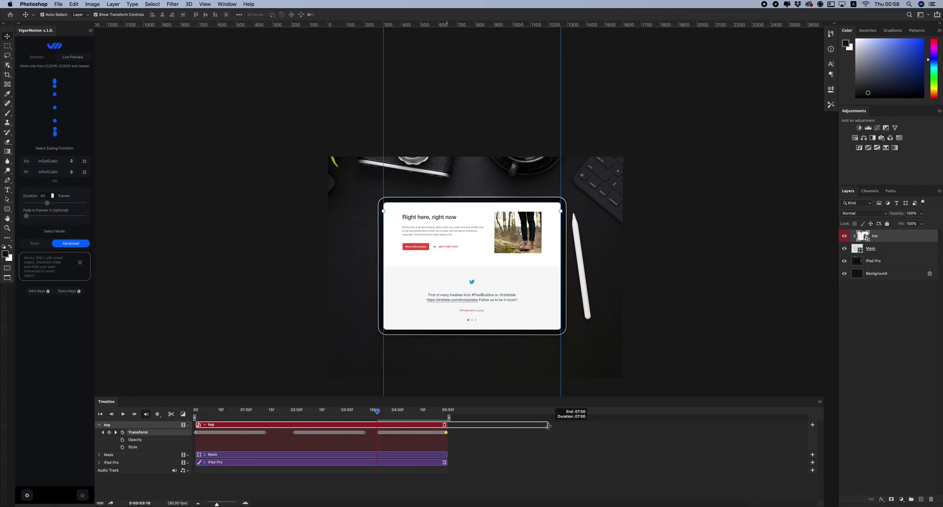
left_click_drag(551, 425, 546, 425)
left_click_drag(447, 454, 548, 455)
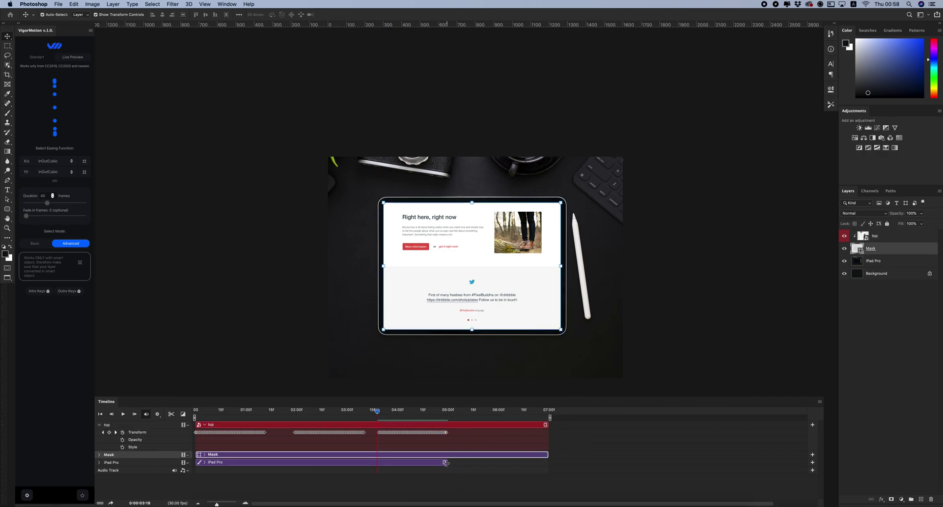
left_click_drag(446, 463, 547, 462)
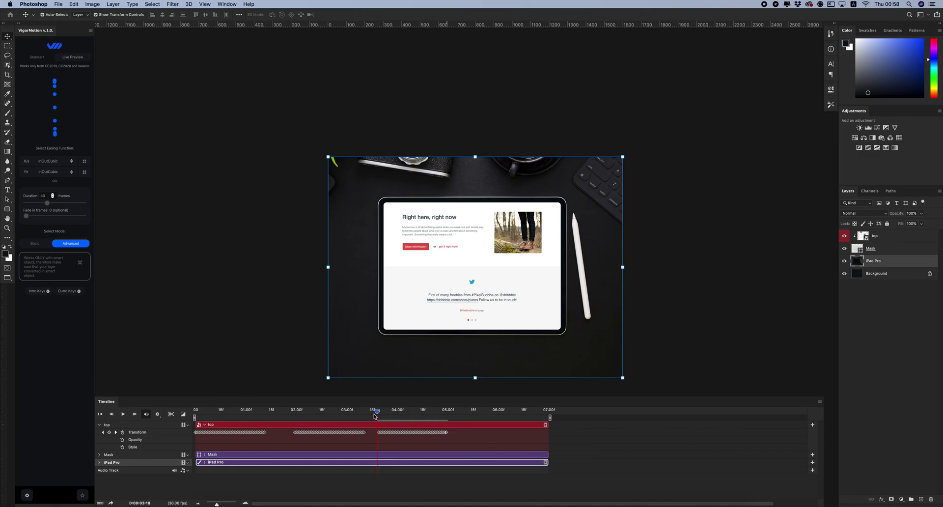
left_click_drag(374, 416, 445, 414)
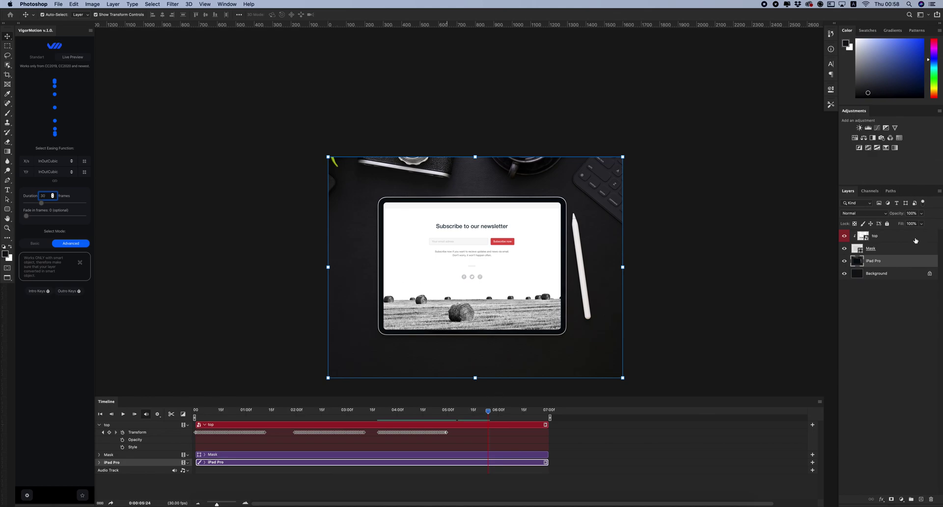
- Select the top page layer and add the final outro keys for scrolling back up
left_click(893, 237)
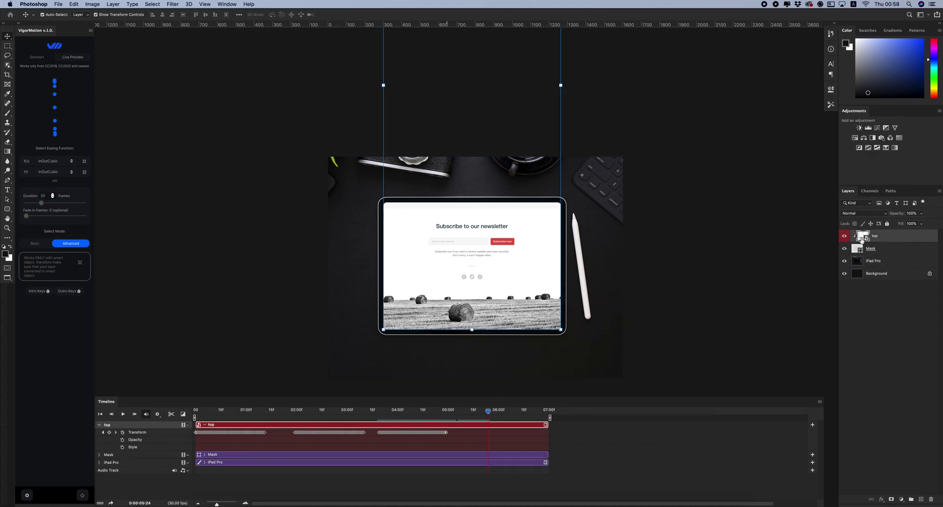
left_click(69, 291)
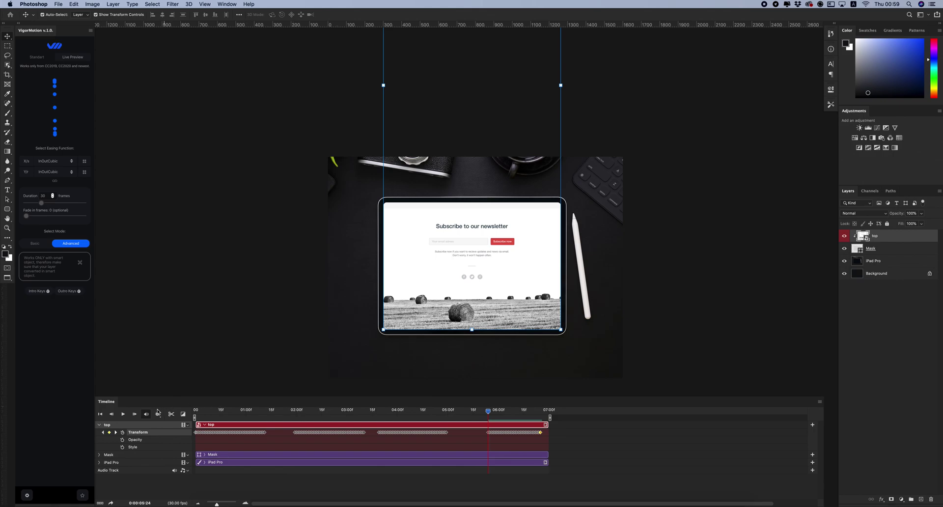
left_click(124, 414)
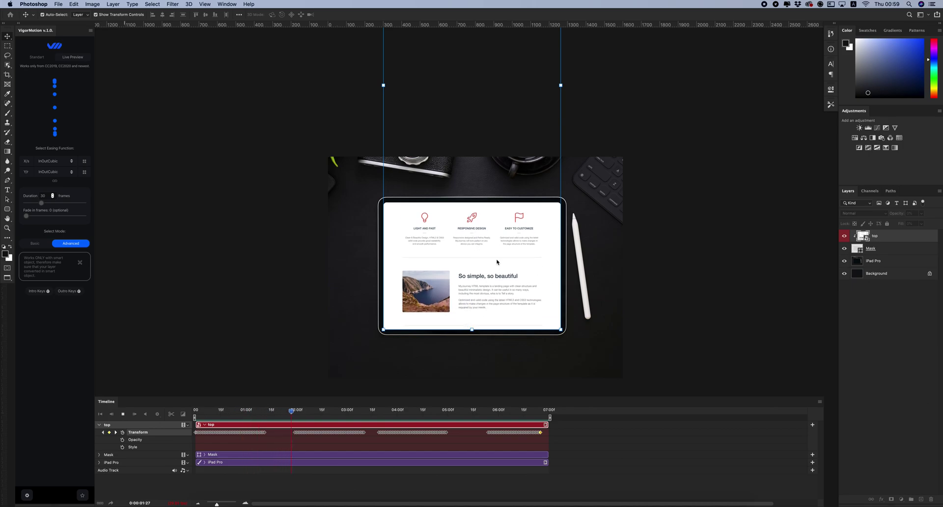
key("space")
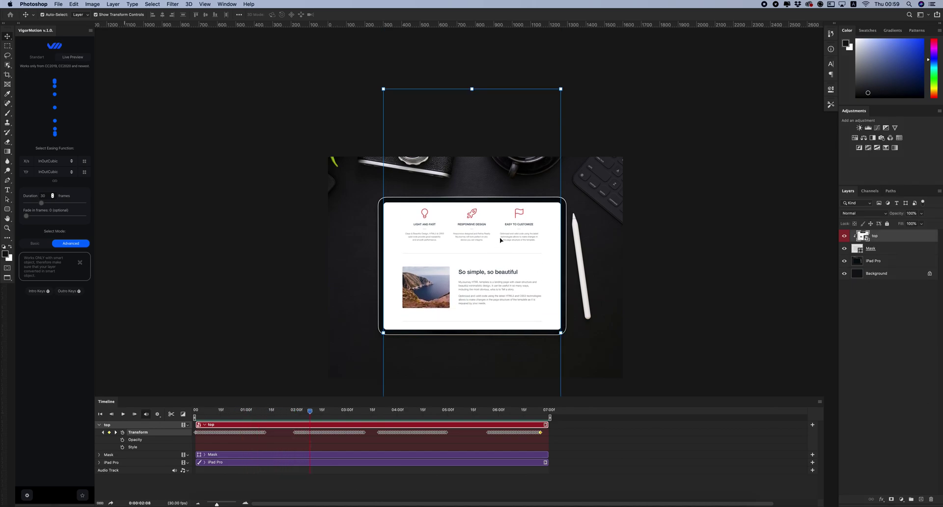